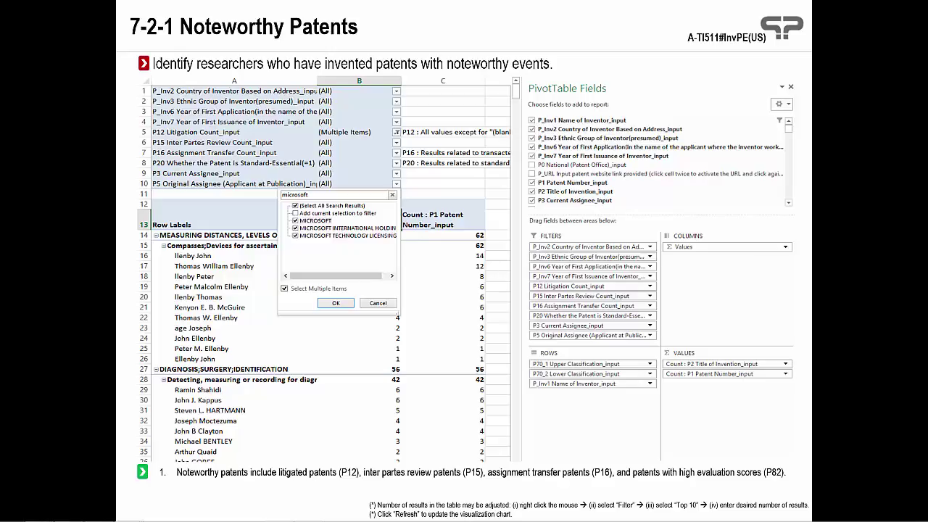
- Switch to the Excel inventor patent evaluation workbook and filter the View_Code column to A-TI511
mouse_move(97, 516)
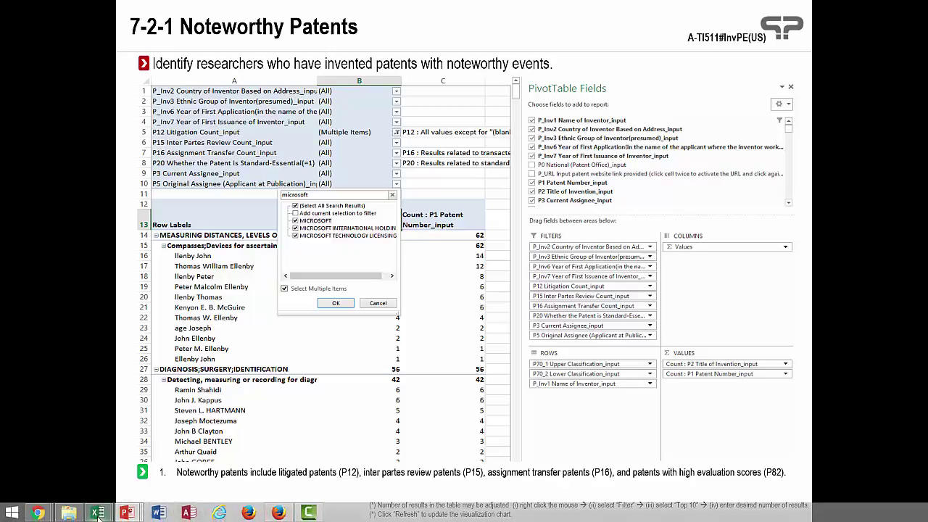
left_click(116, 464)
left_click(466, 144)
left_click(400, 227)
type("ti112")
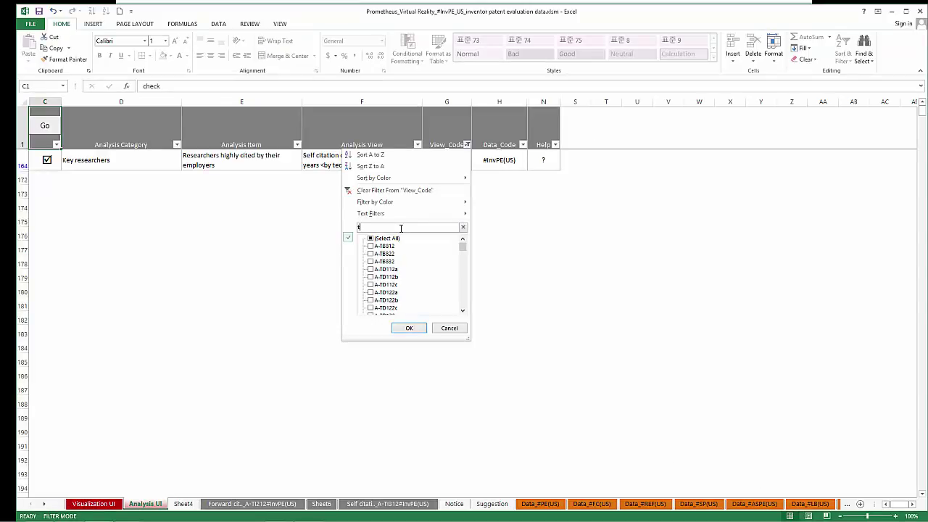
key("Return")
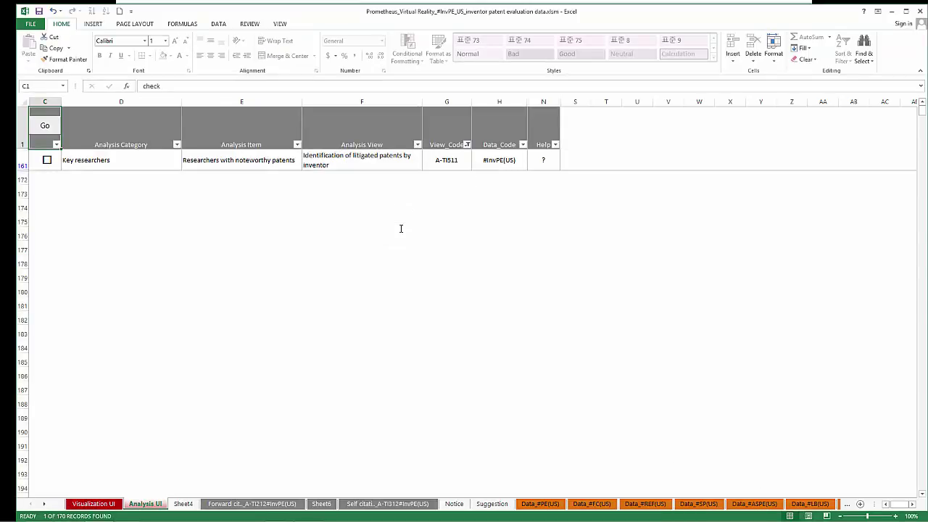
- Select the litigated patents by inventor analysis, run it, and open the A-TI511 result sheet
left_click(47, 160)
left_click(45, 125)
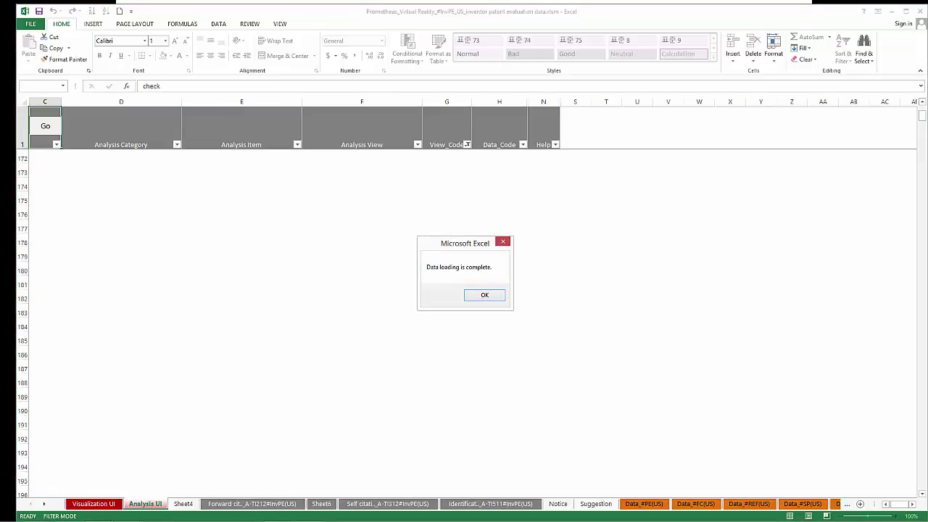
left_click(485, 296)
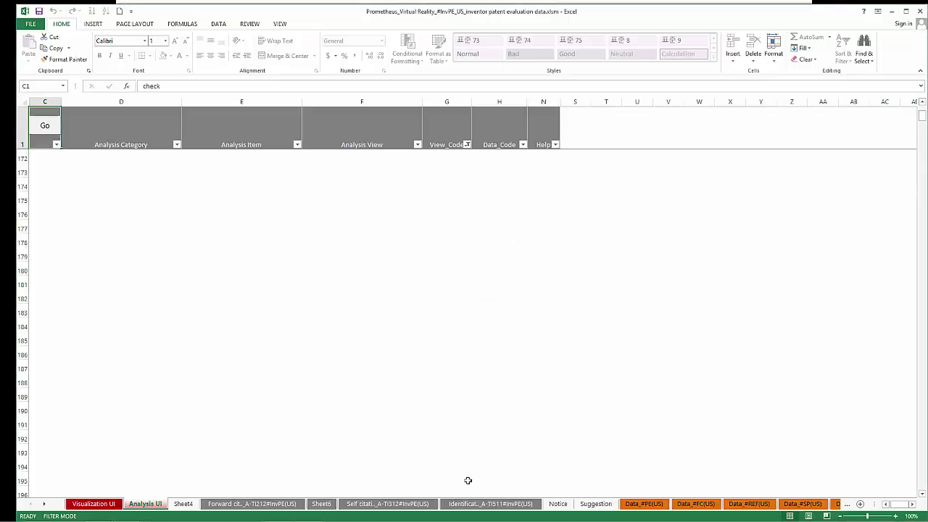
left_click(492, 504)
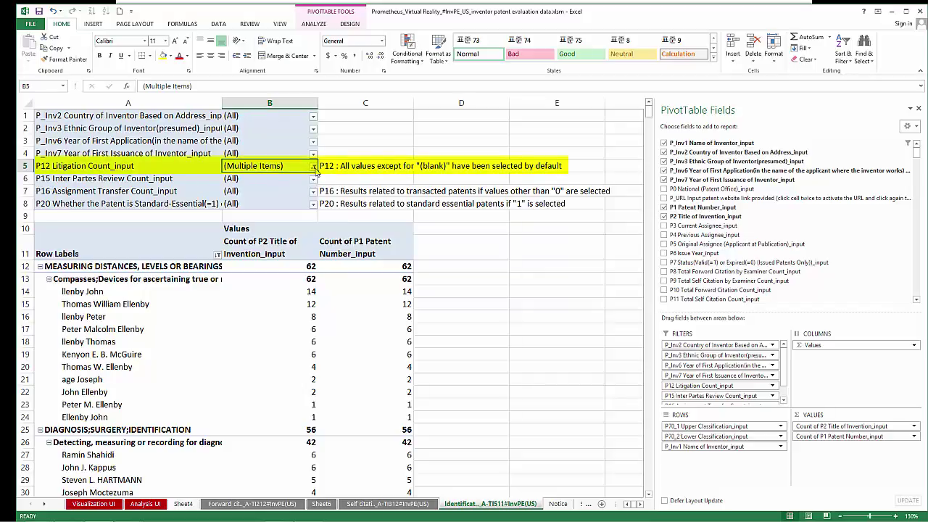
- Inspect the P12 Litigation Count filter values and the P15 and P16 report filter labels
left_click(313, 166)
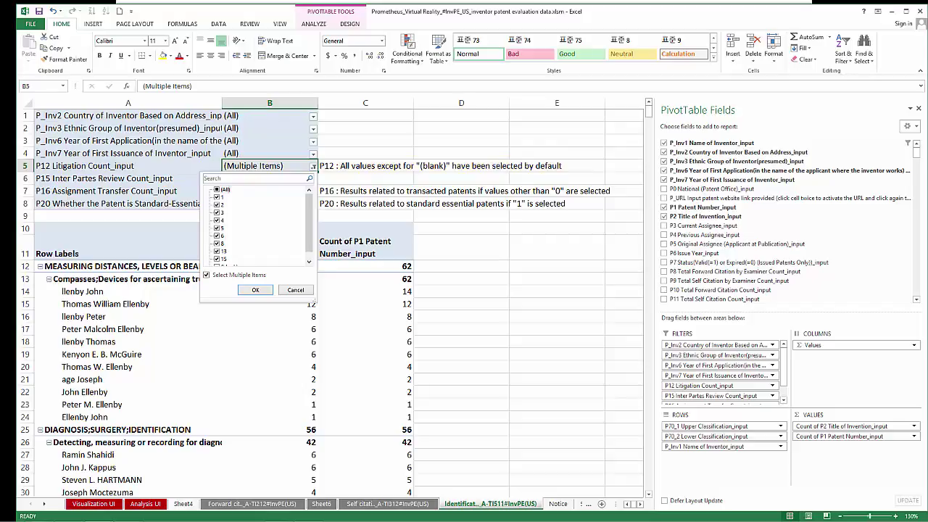
left_click(102, 179)
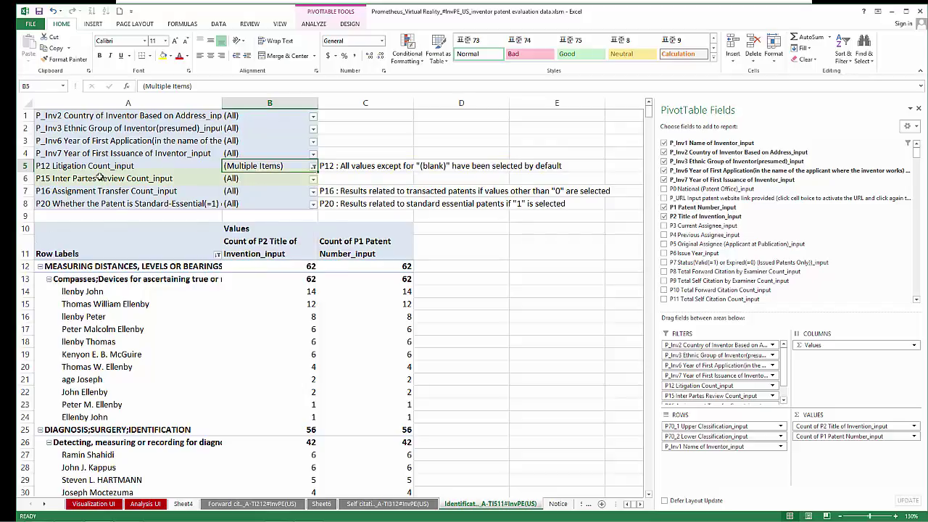
left_click(102, 179)
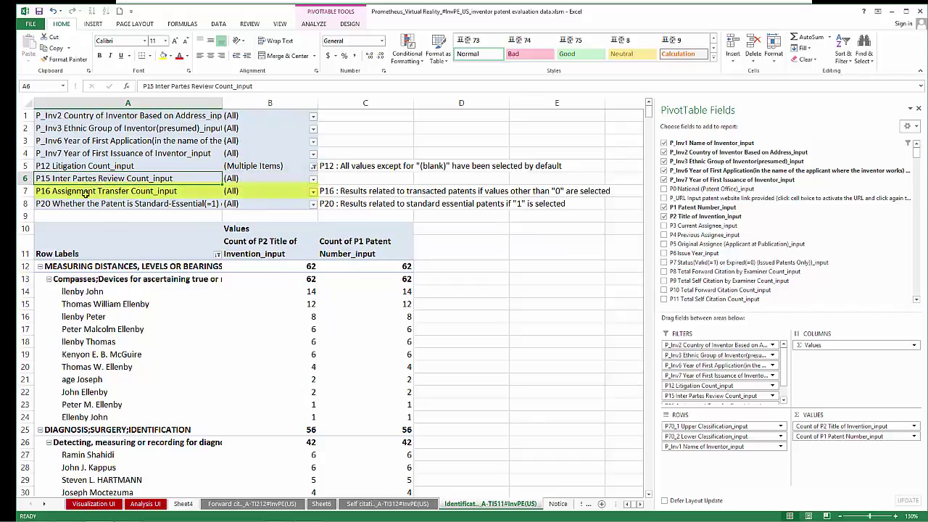
left_click(84, 192)
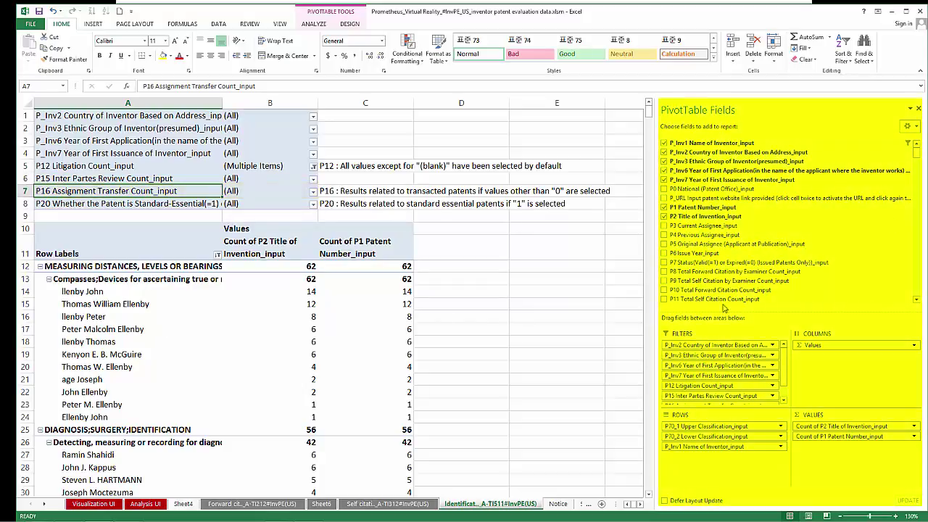
- Add P82 Evaluation Score_input to the pivot table's report filters and look through its available scores
left_click_drag(916, 154, 916, 209)
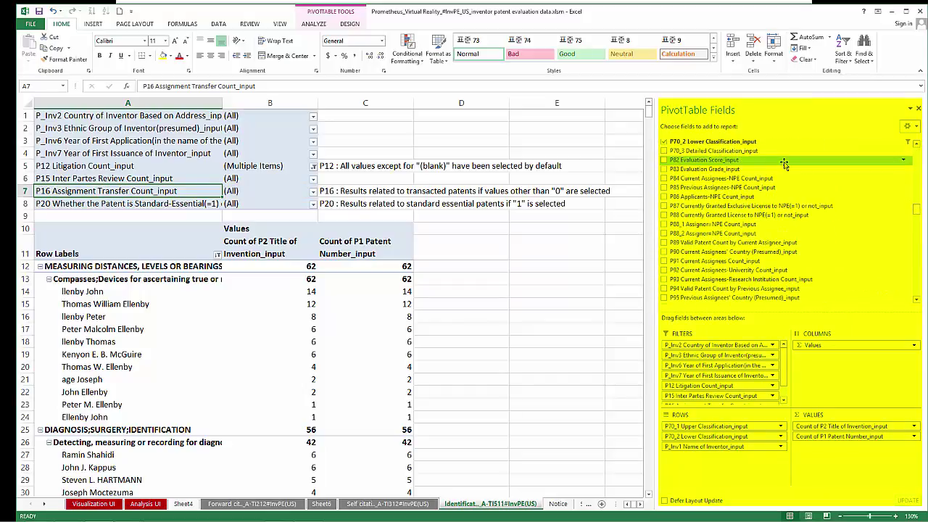
left_click_drag(782, 164, 728, 408)
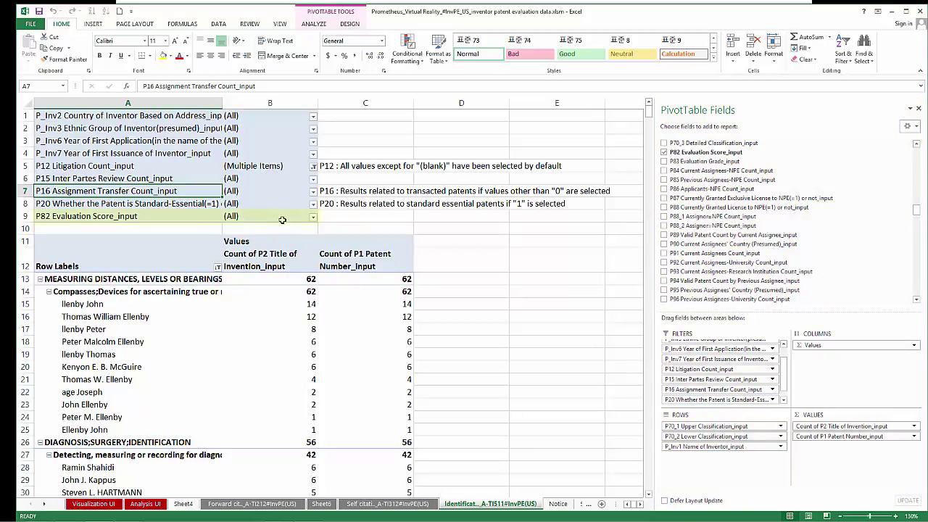
left_click(313, 216)
left_click_drag(308, 242, 310, 319)
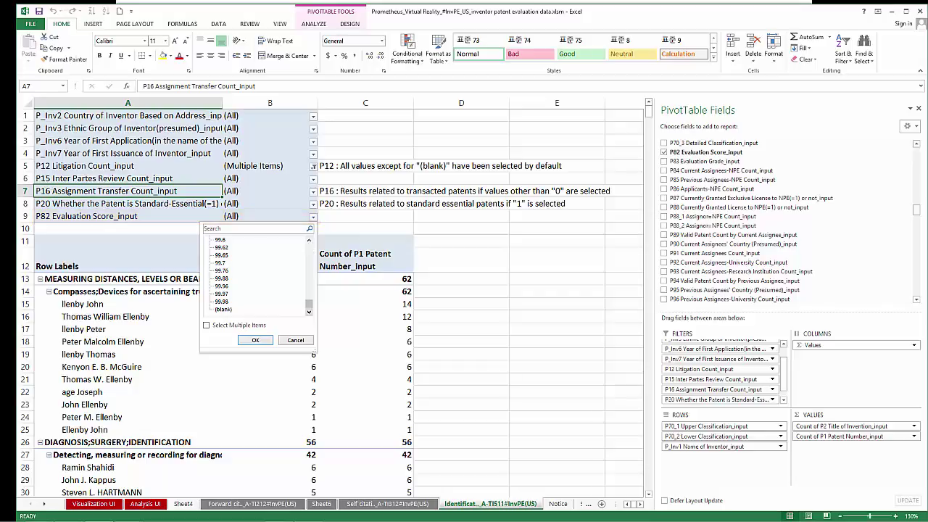
left_click(395, 339)
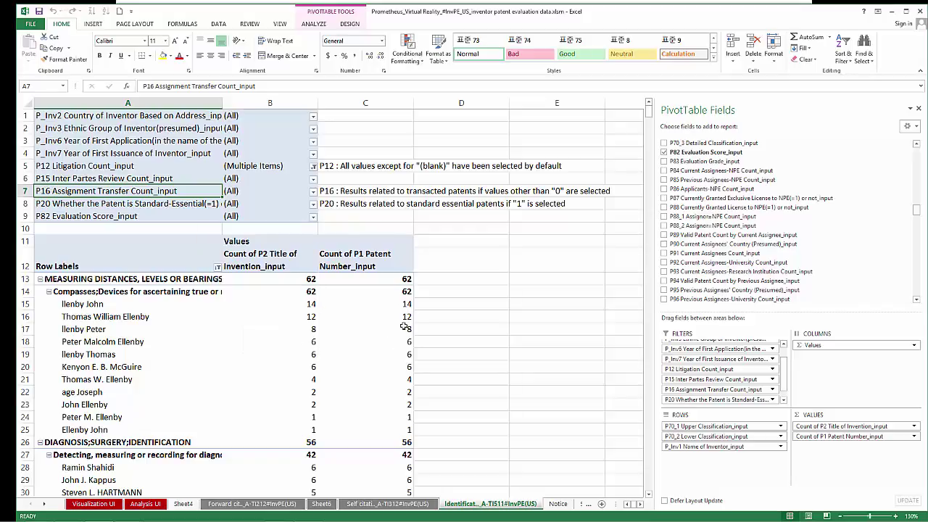
- Drill into the patent count of the first inventor listed under Animation to extract the underlying records to a new sheet
scroll(396, 384, "down", 6)
scroll(390, 389, "down", 7)
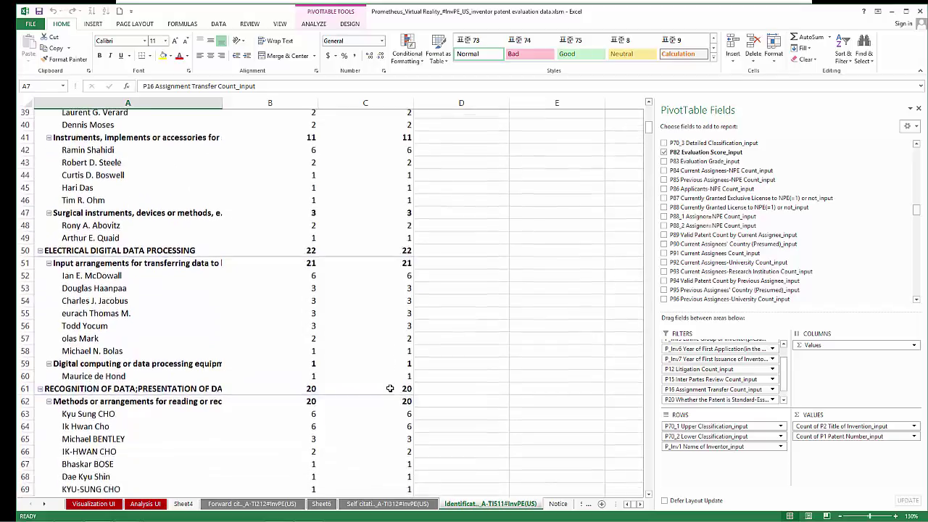
scroll(390, 388, "down", 3)
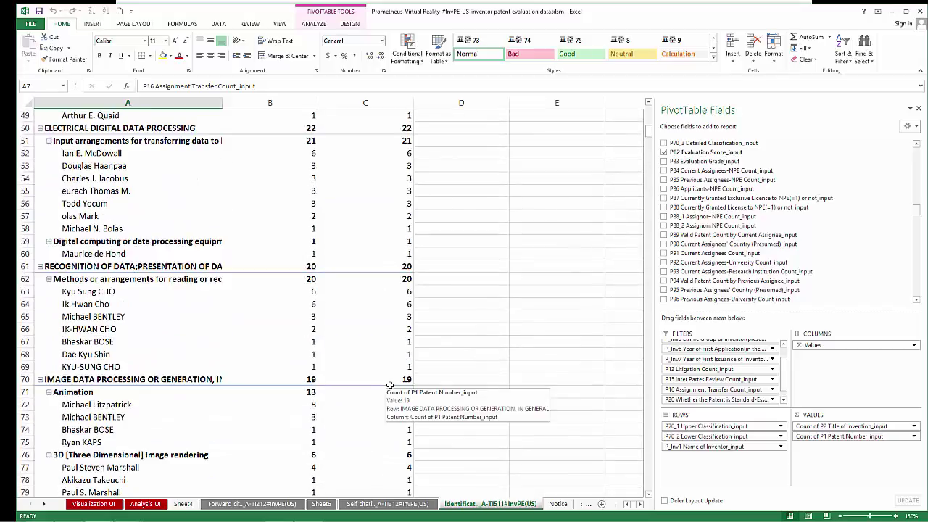
scroll(390, 386, "down", 4)
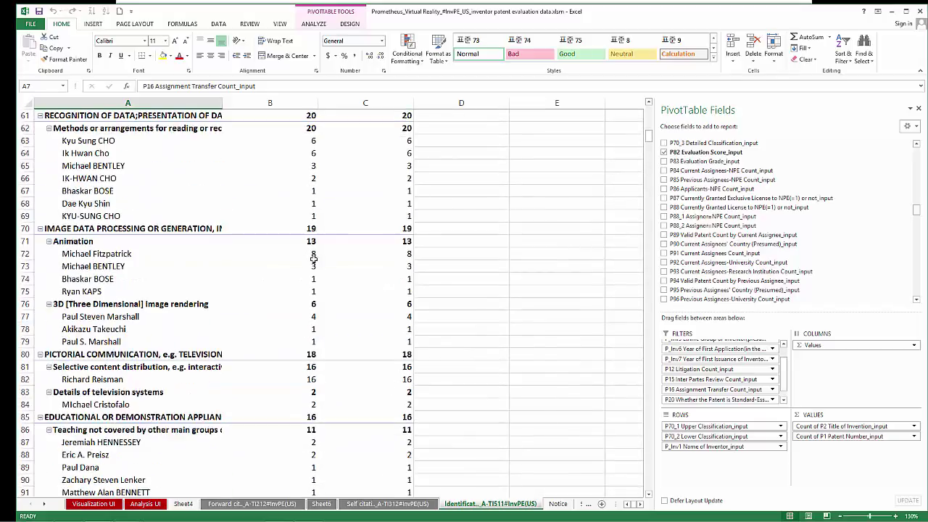
double_click(395, 256)
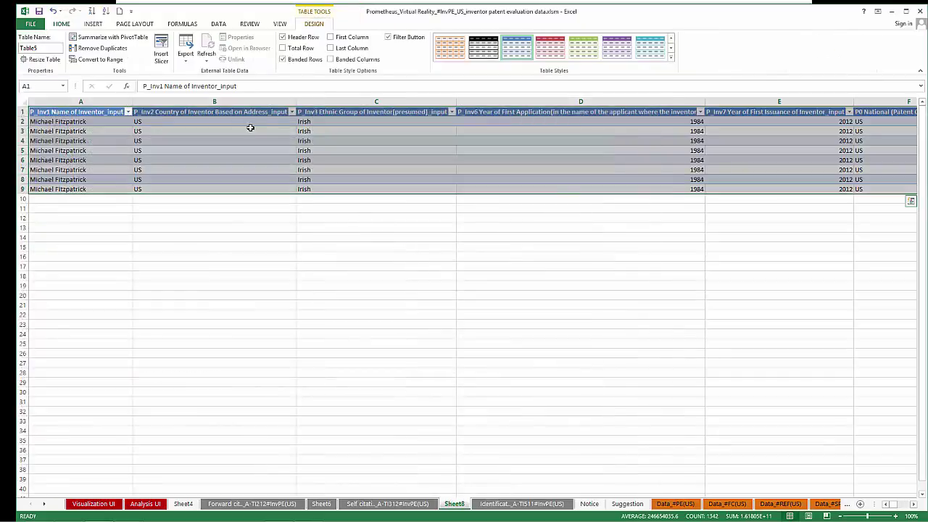
- Activate the patent website link in cell G3 of the extracted records and open it in the browser
left_click(58, 131)
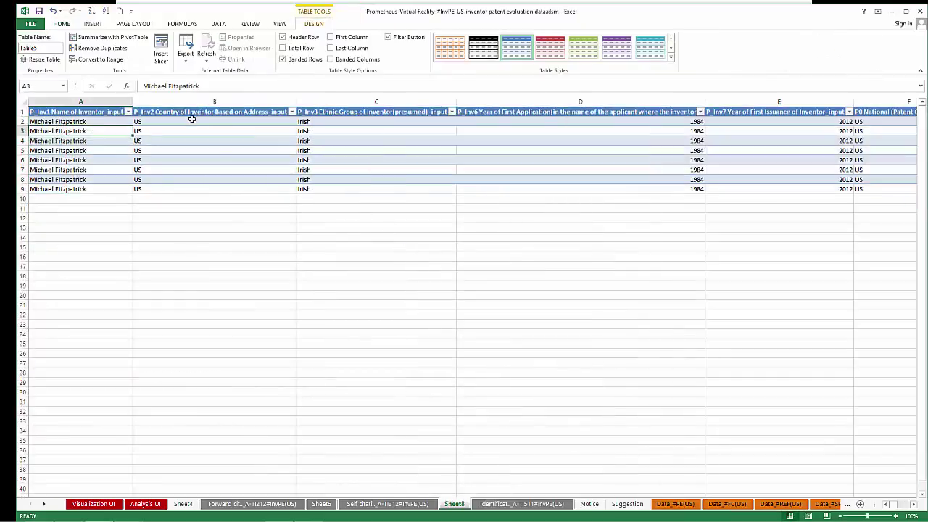
left_click(351, 131)
key("Right")
key("Right")
key("Right")
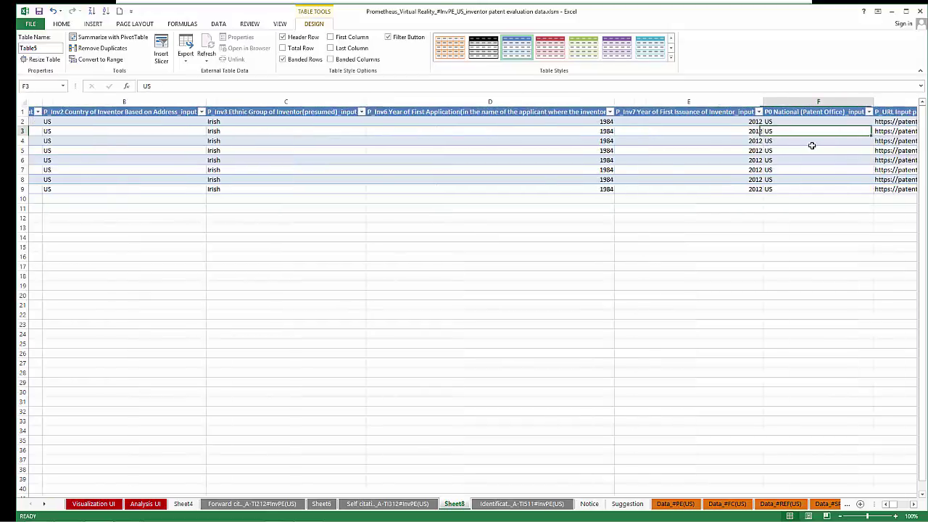
key("Right")
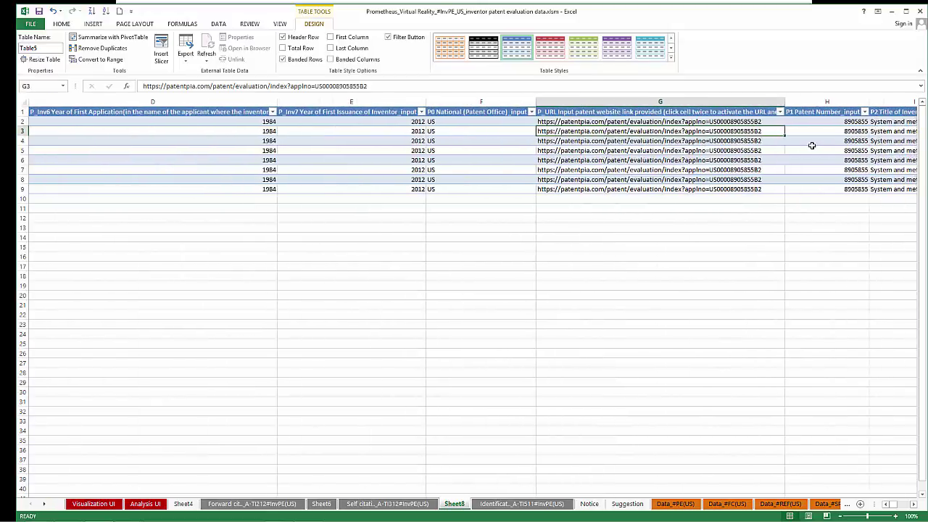
double_click(657, 131)
key("Return")
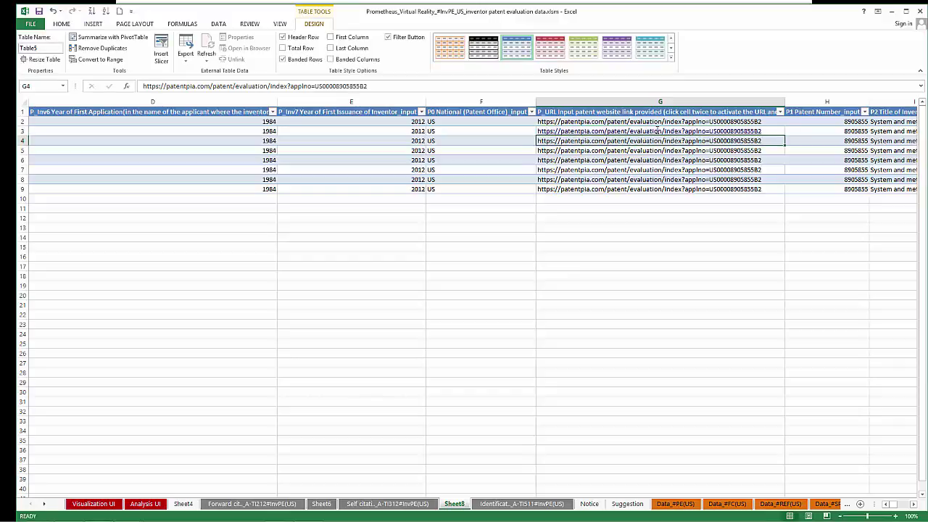
left_click(657, 131)
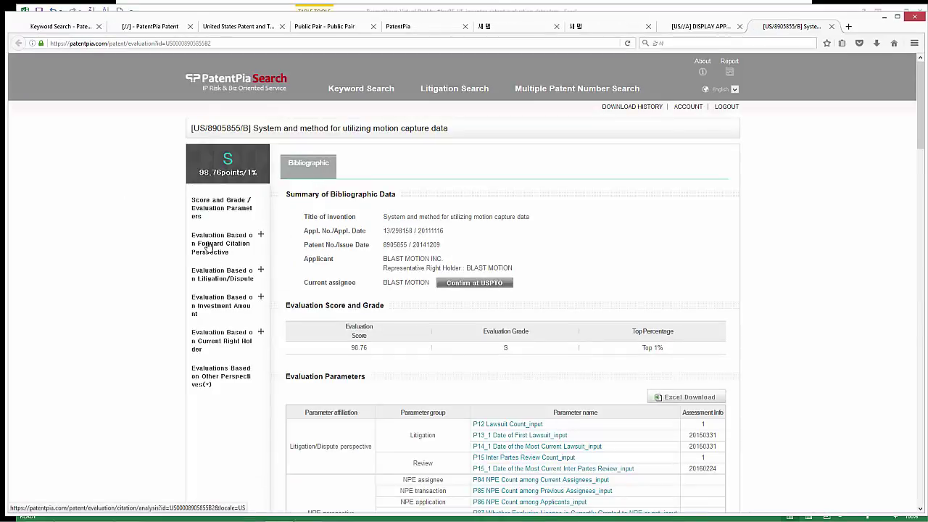
- View the patent's evaluation based on forward citations and open its current right holder page
left_click(221, 315)
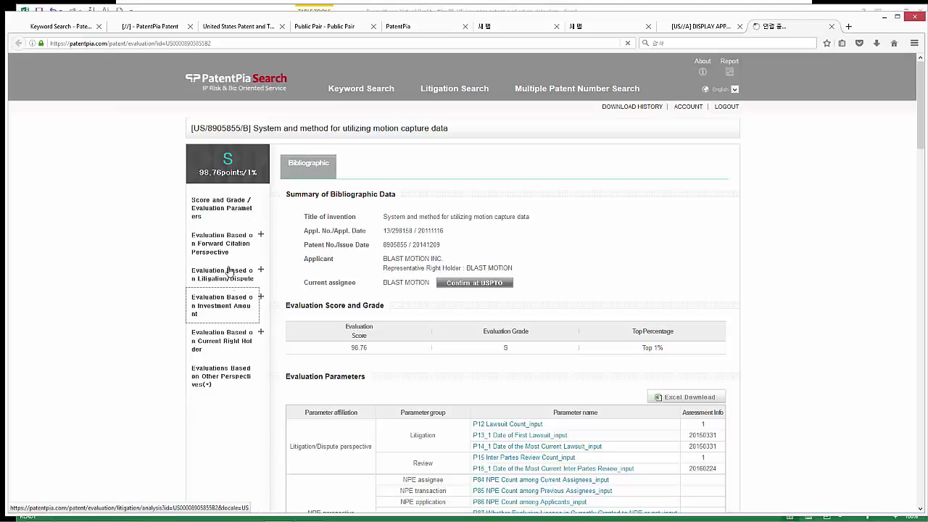
left_click(218, 241)
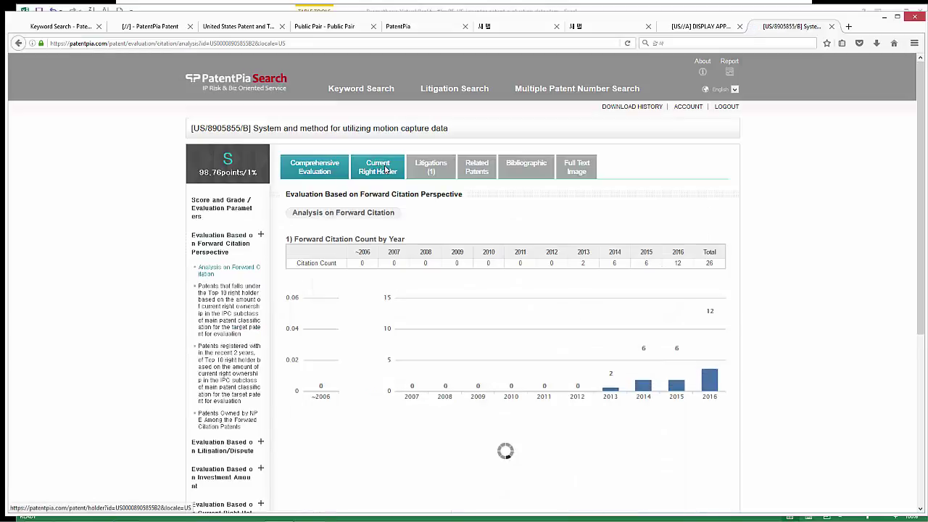
left_click(386, 169)
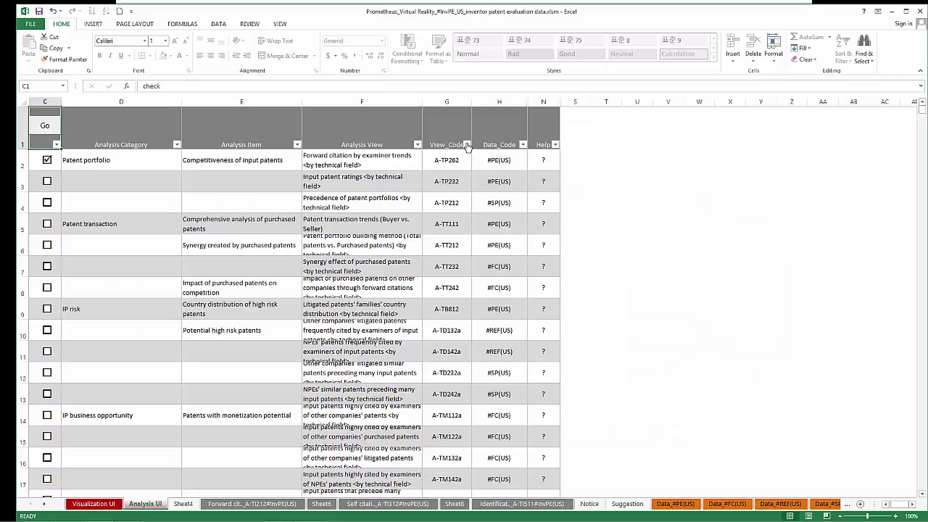
- Filter the View_Code column of the Analysis UI sheet to A-TI412 only, excluding A-TI412b
left_click(466, 145)
left_click(416, 227)
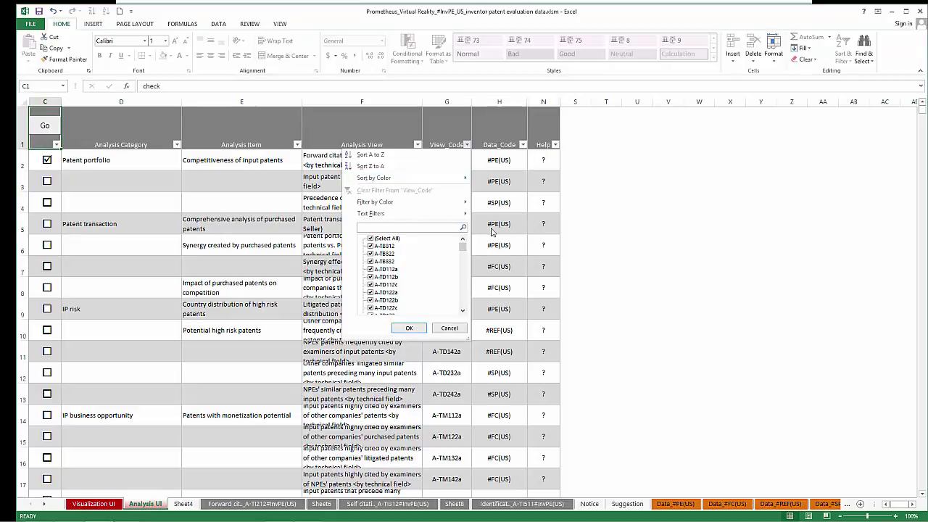
type("ti412")
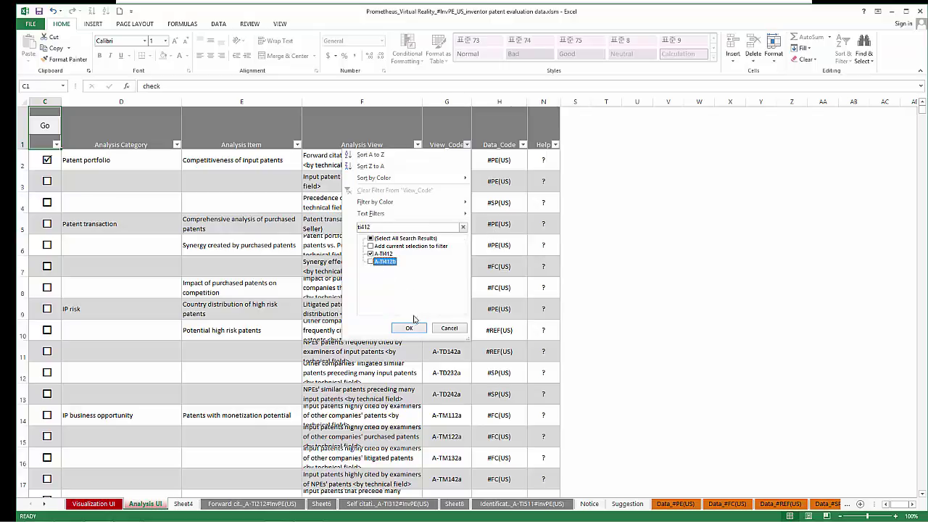
left_click(409, 328)
- Run the patent family count by inventor analysis and open the A-TI412 result sheet with its pivot table fields displayed
left_click(47, 159)
left_click(49, 128)
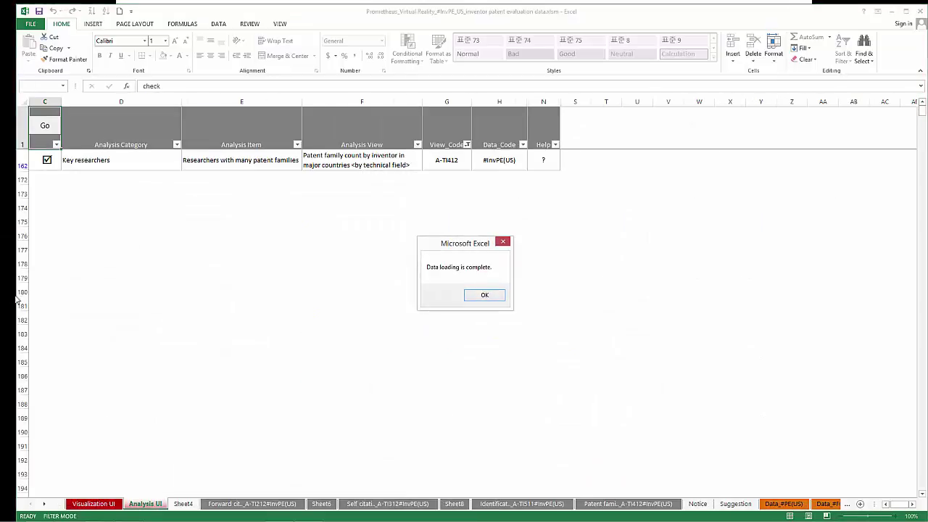
left_click(484, 295)
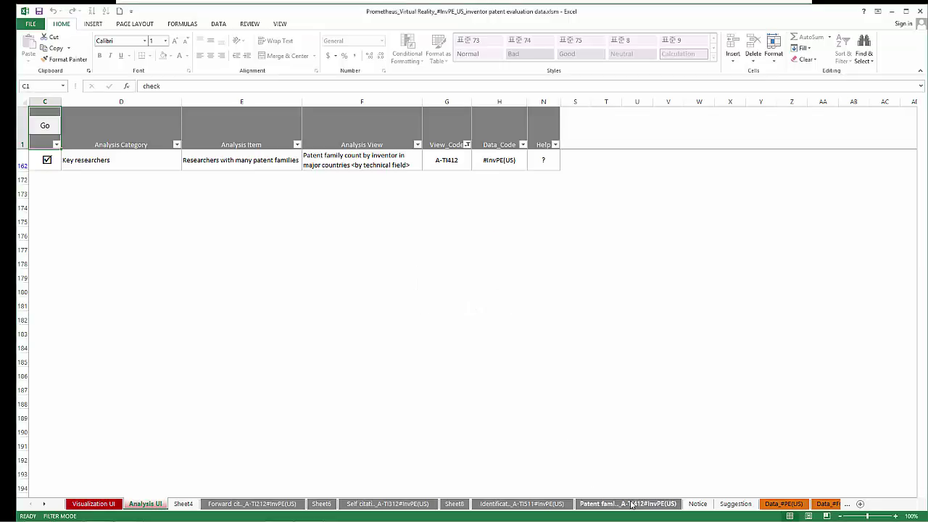
left_click(627, 503)
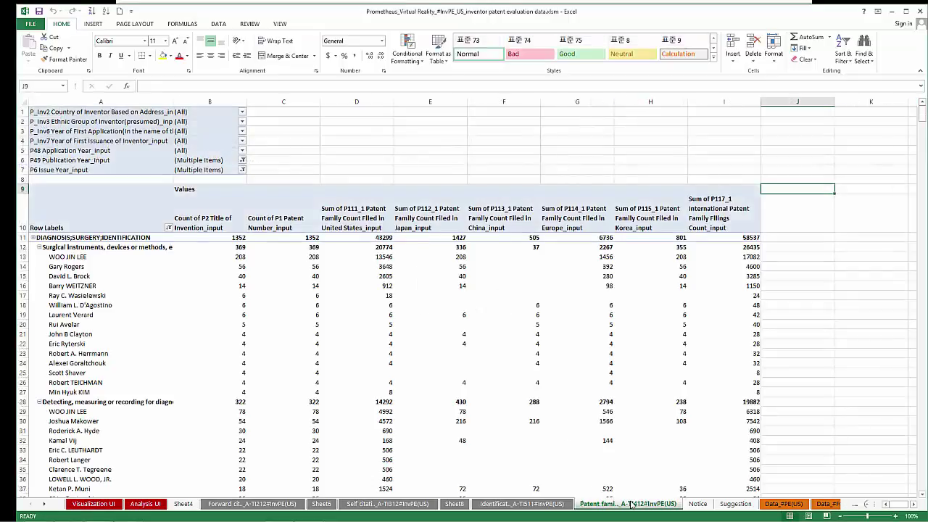
left_click(53, 257)
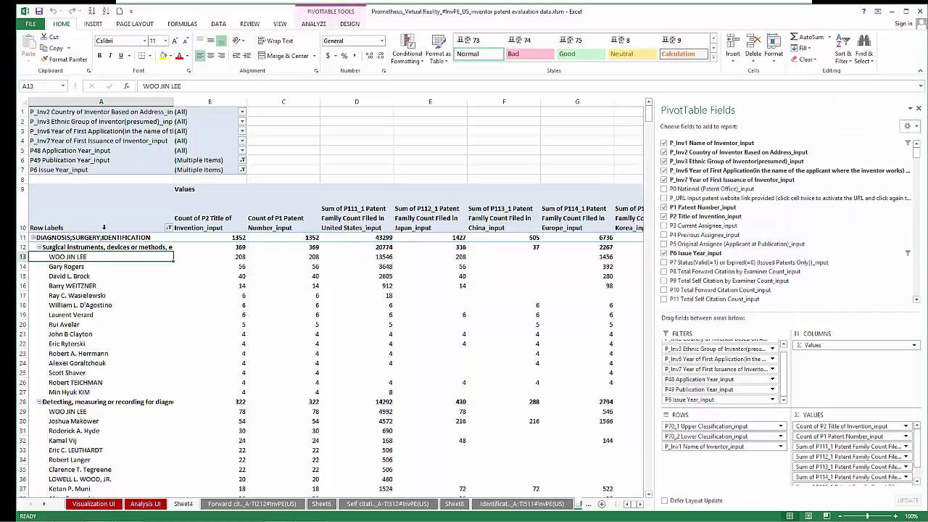
left_click(362, 162)
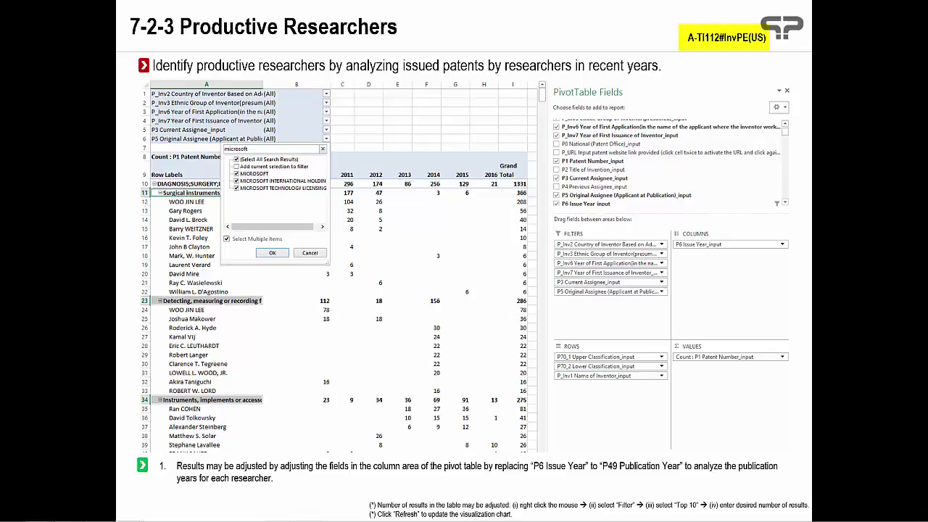
- Switch from the slide to the Excel workbook and filter the View_Code column to A-TI112
mouse_move(156, 516)
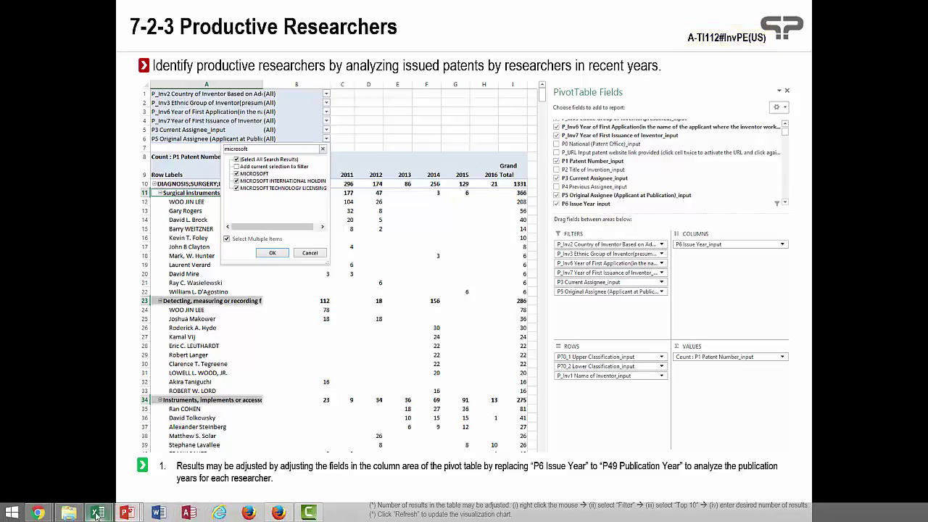
mouse_move(97, 513)
left_click(102, 442)
left_click(467, 144)
type("ti112")
key("Return")
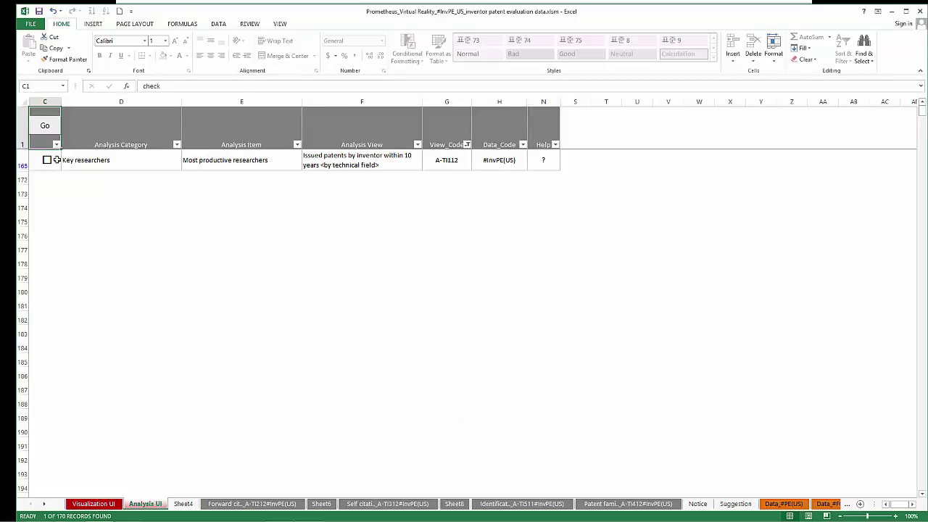
- Run the A-TI112 analysis of issued patents by inventor within 10 years and open its result sheet
left_click(46, 159)
left_click(47, 126)
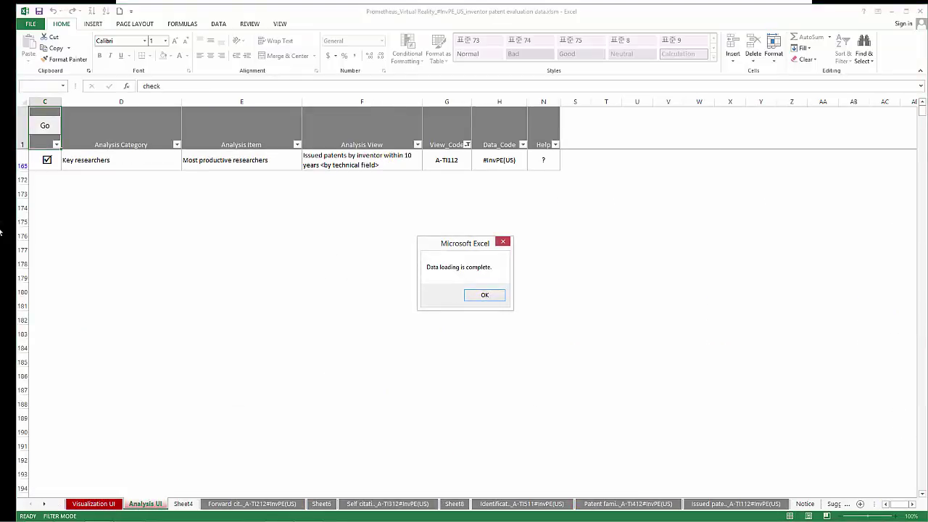
left_click(490, 299)
left_click(712, 504)
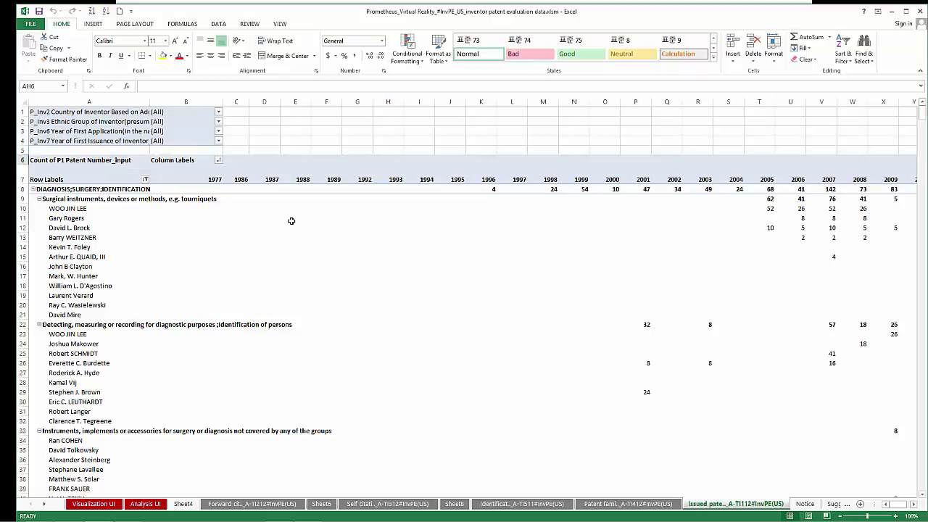
- Filter the pivot table's issue year columns to 2010 through 2016 only
mouse_move(219, 163)
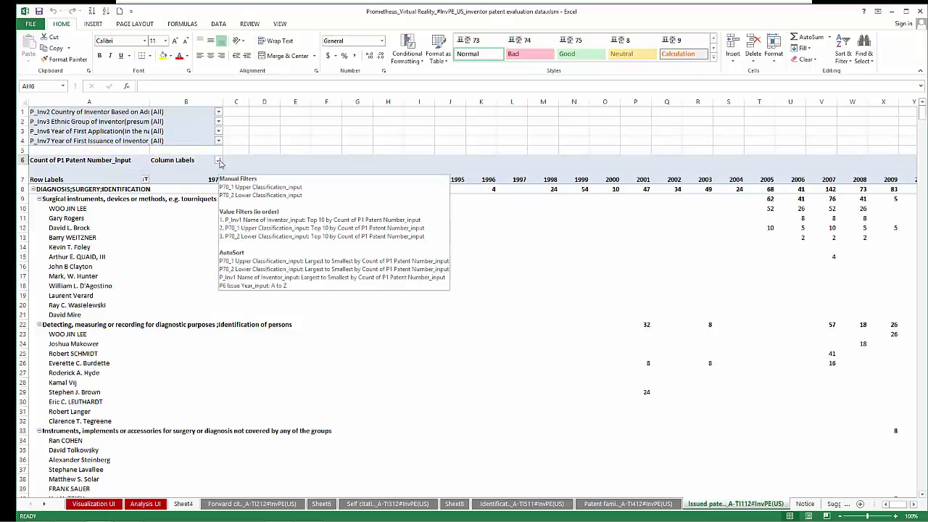
left_click(219, 160)
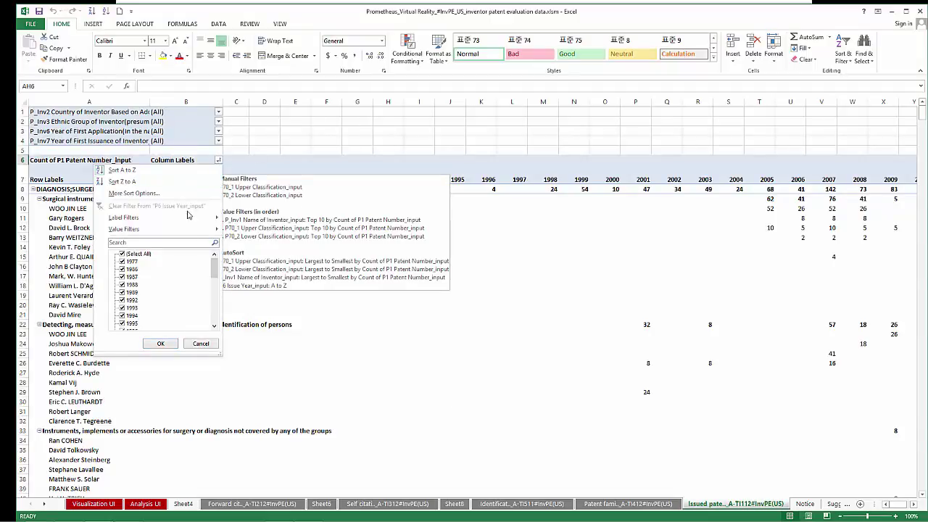
left_click(130, 255)
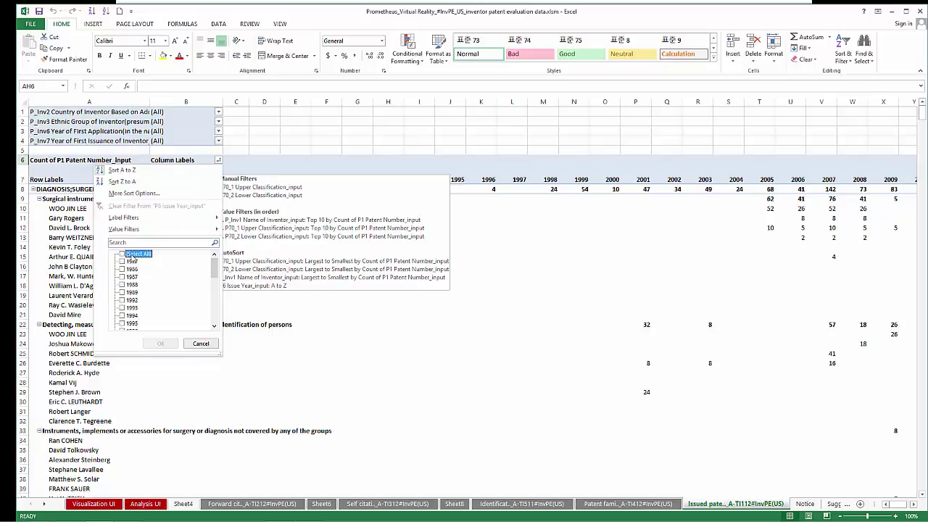
left_click_drag(214, 275, 217, 332)
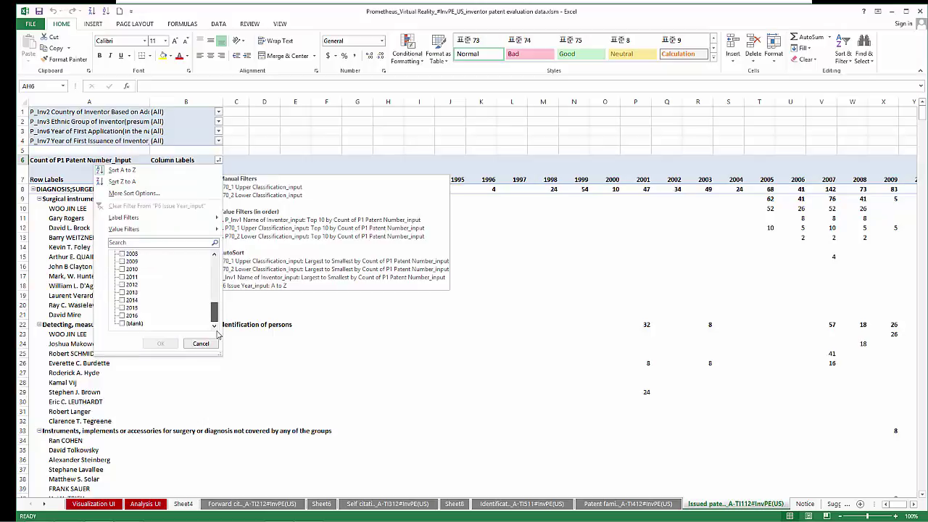
left_click(122, 316)
left_click(122, 307)
left_click(121, 300)
left_click(122, 284)
left_click(122, 292)
left_click(121, 276)
left_click(122, 269)
left_click(161, 344)
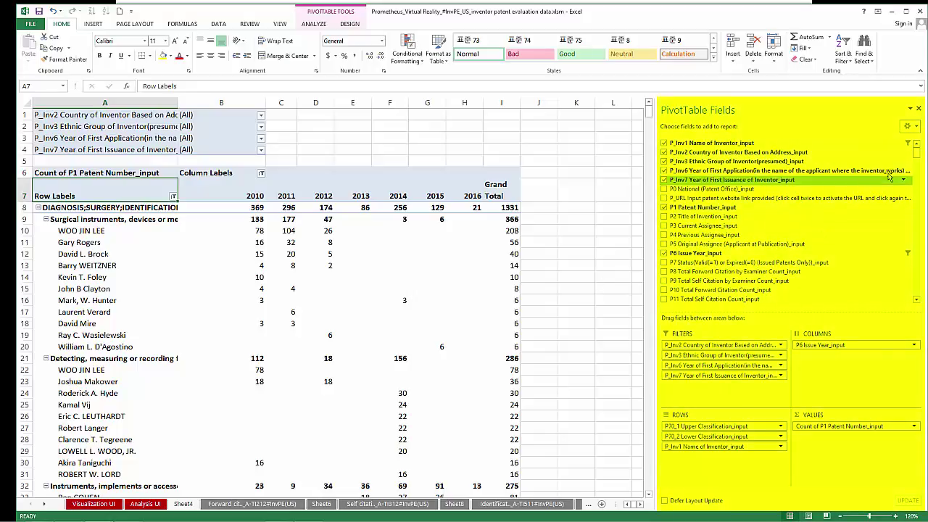
- Replace P6 Issue Year_input with P49 Publication Year_input as the pivot table's column field, and deselect the pivot table
left_click_drag(915, 155, 915, 187)
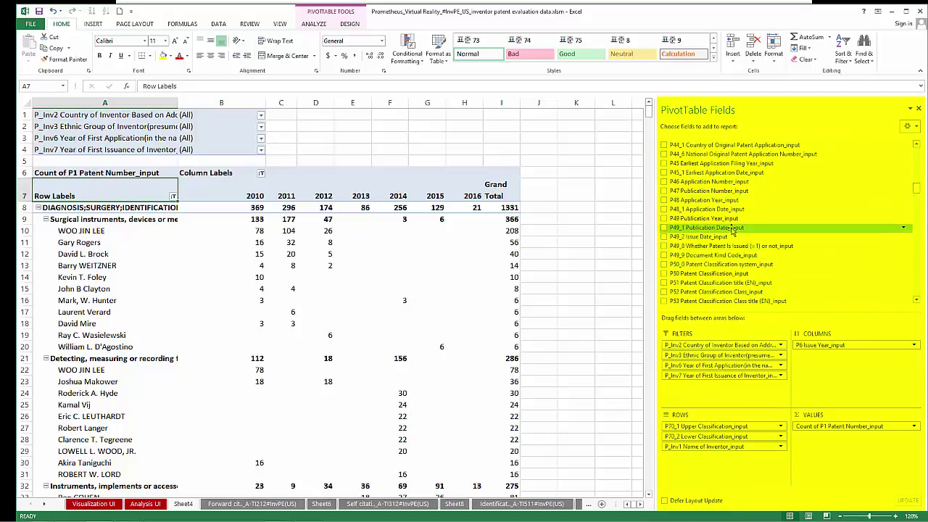
left_click_drag(730, 218, 795, 283)
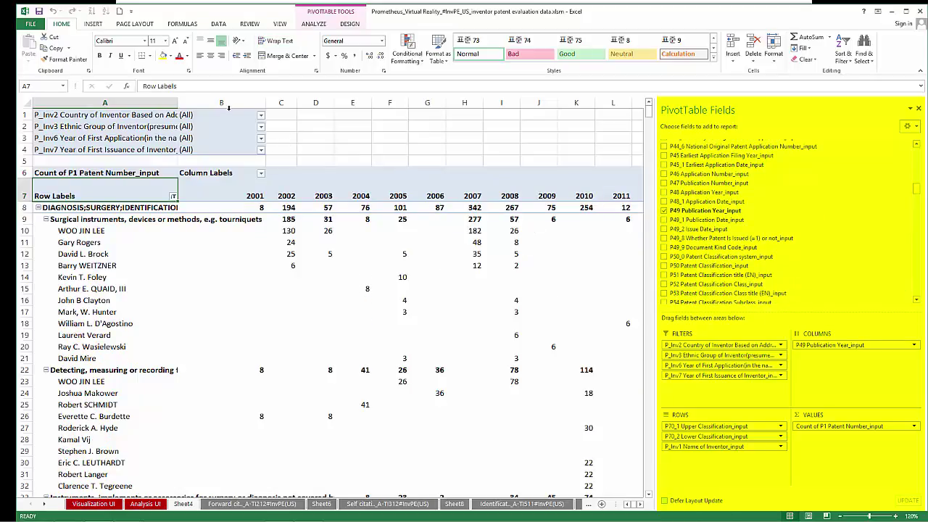
left_click(257, 183)
left_click(308, 160)
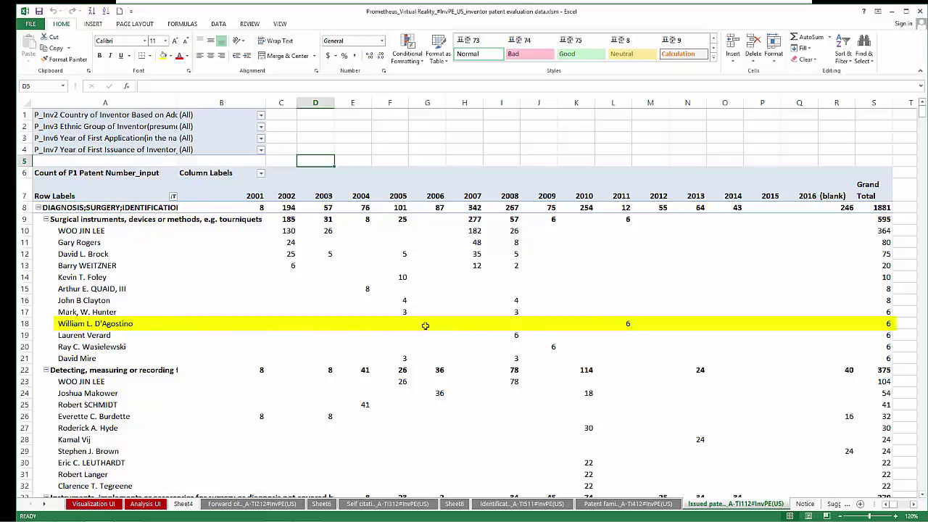
- Drill down into the 2011 patent count in row 18 and go through the first detail record to its patent number
left_click(617, 322)
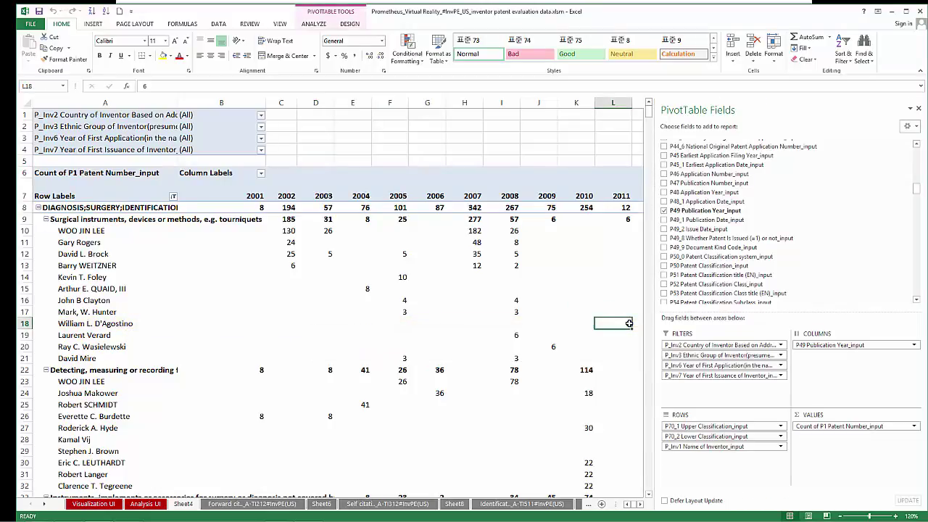
double_click(628, 323)
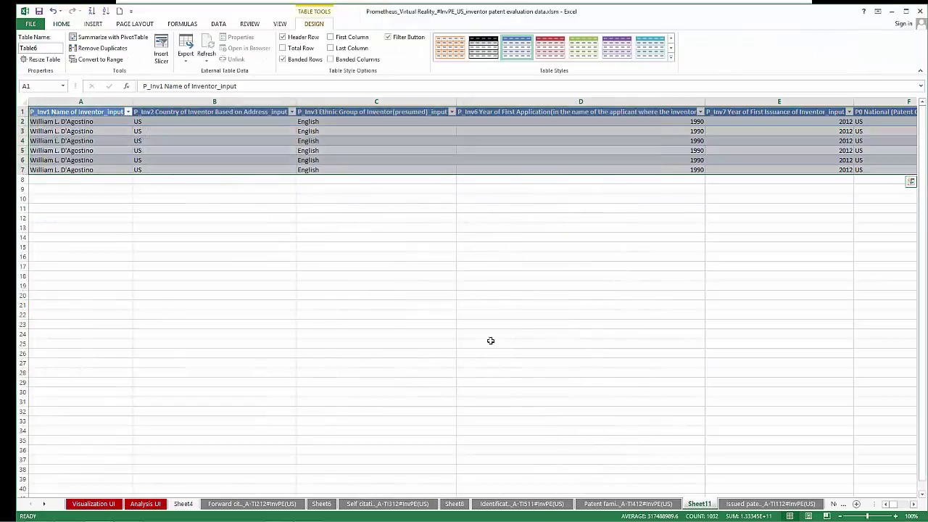
left_click(72, 124)
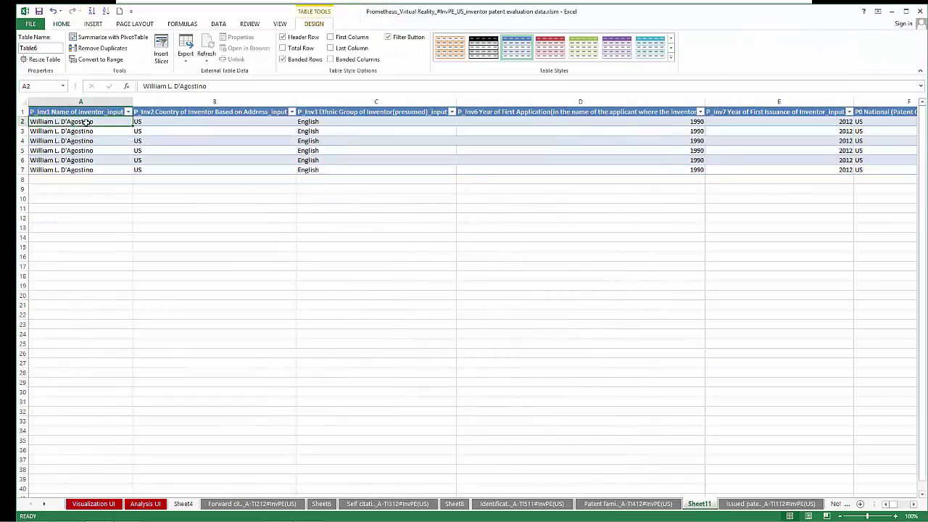
left_click(308, 124)
key("Right")
key("Right")
key("Right")
key("Right")
key("Right")
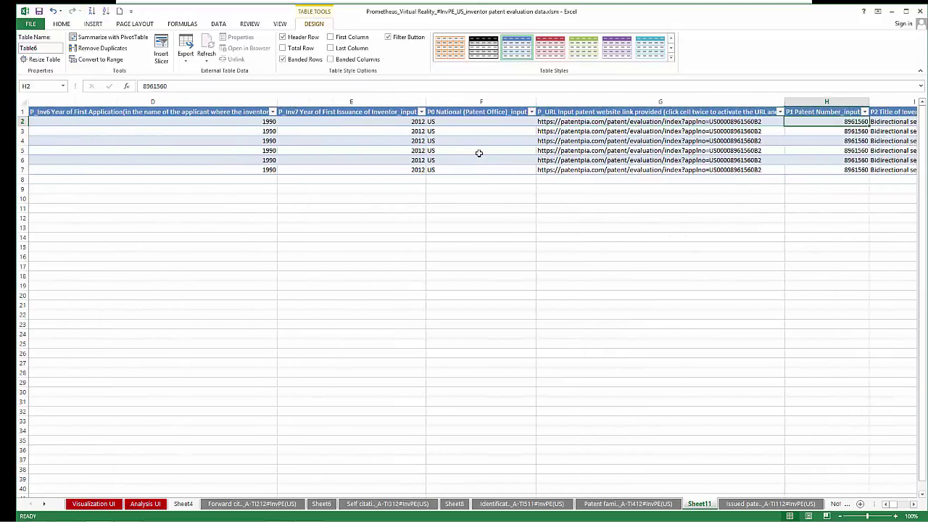
- Activate the patent website link in the first record's P_URL field and open the patent's evaluation page
left_click(636, 121)
double_click(635, 122)
key("Return")
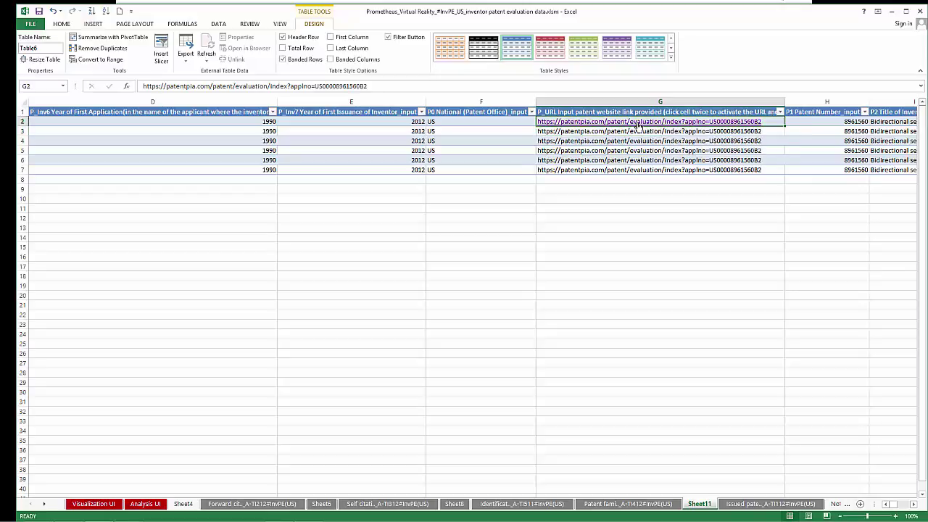
left_click(637, 125)
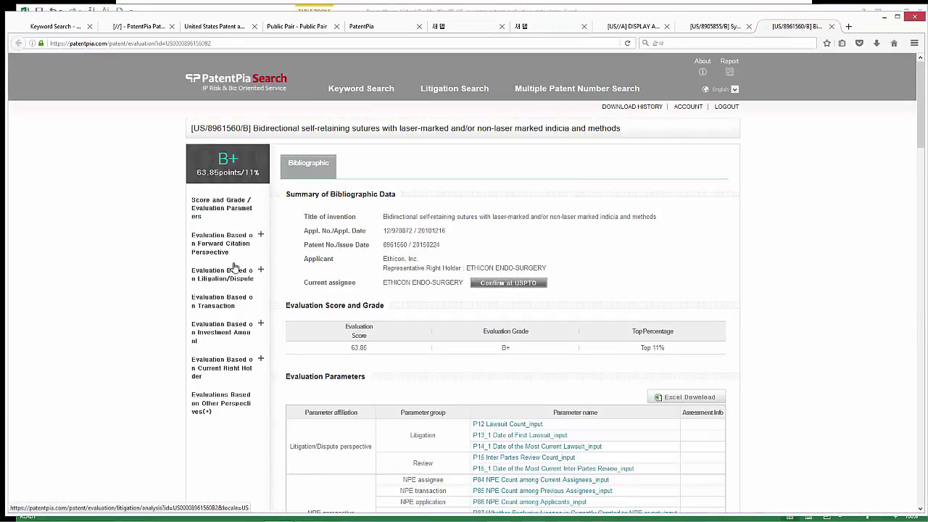
- Look over the evaluation page of patent 8961560 and open its evaluation based on forward citations
scroll(120, 300, "down", 5)
scroll(127, 302, "up", 5)
left_click(218, 244)
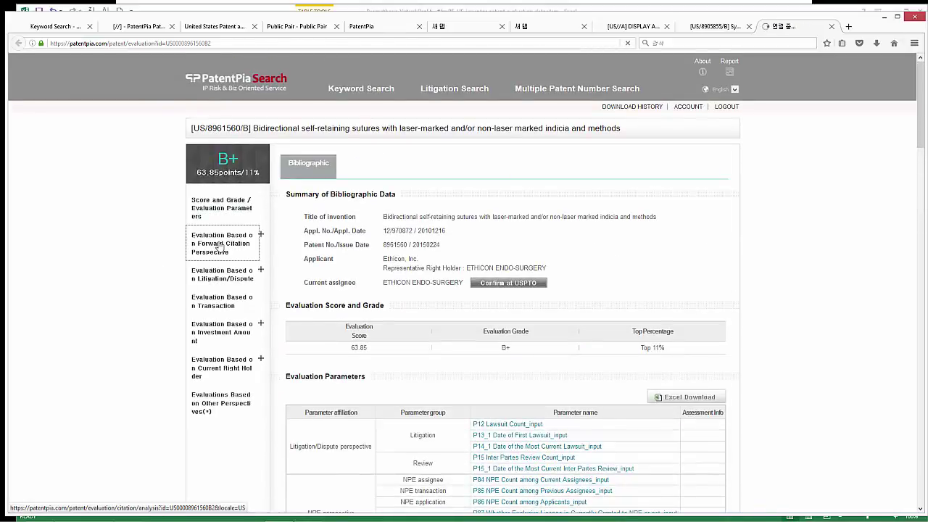